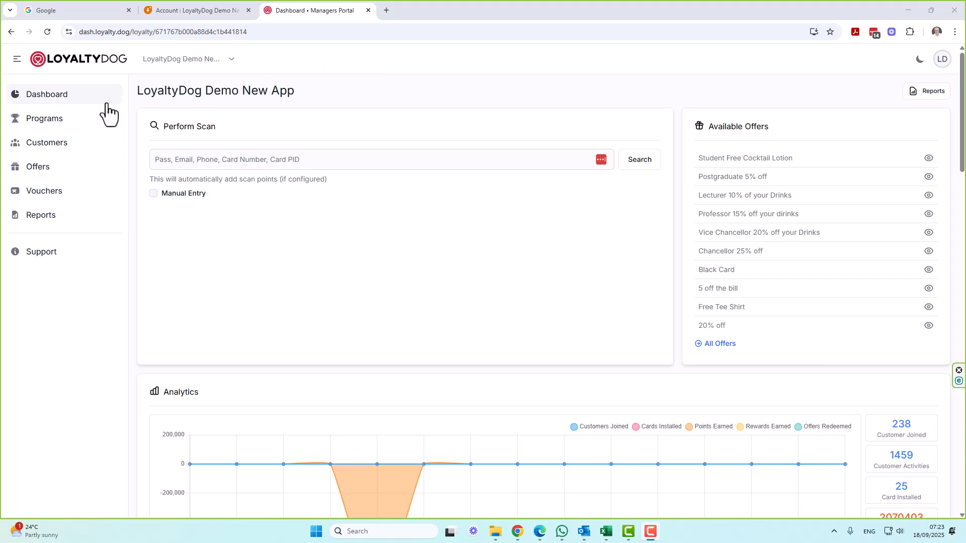
# From the program's configuration, go to the Price Rules section and start a new price rule
pyautogui.click(35, 128)
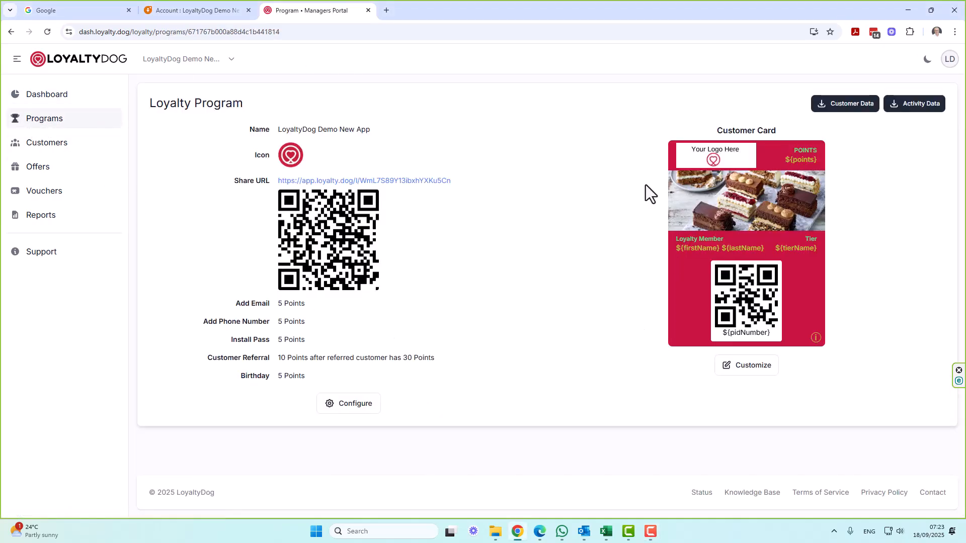
pyautogui.click(348, 410)
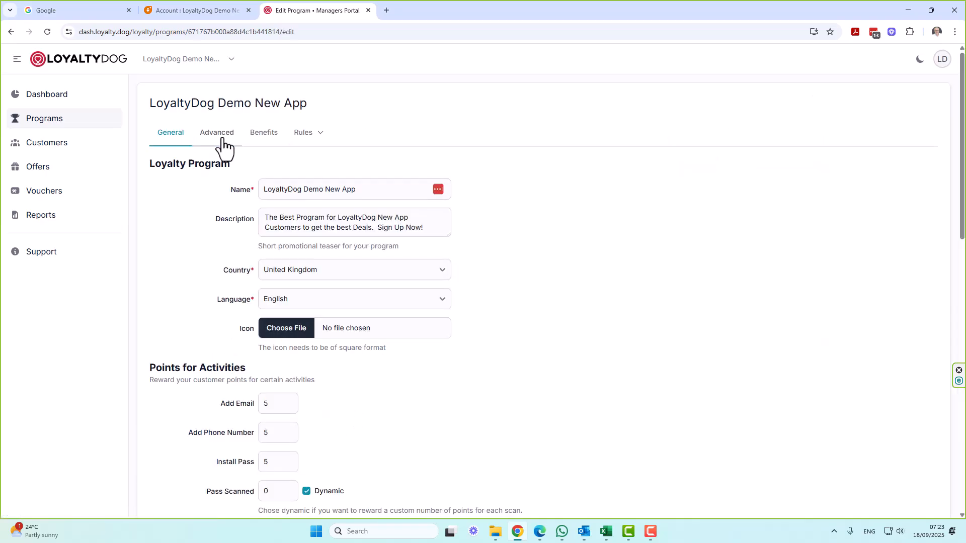
pyautogui.click(301, 139)
pyautogui.moveTo(312, 138)
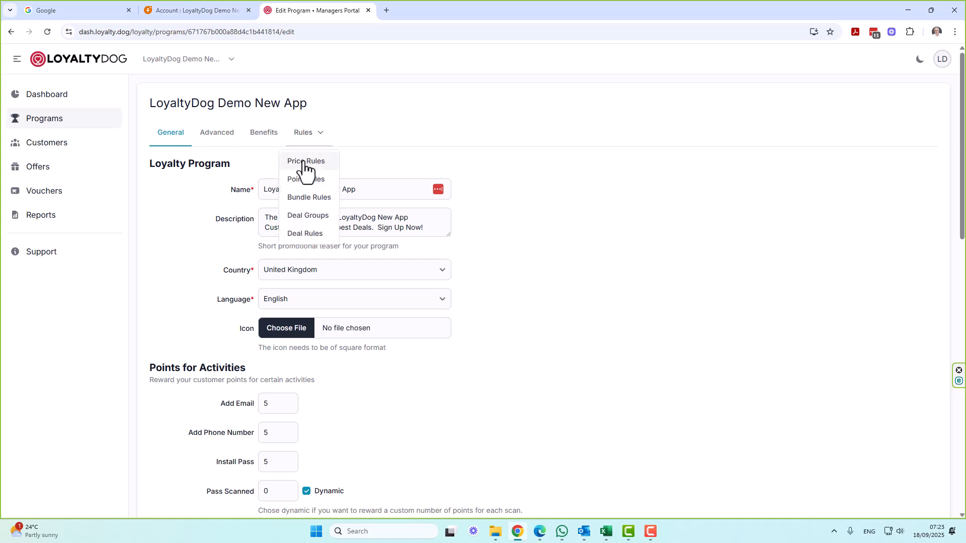
pyautogui.click(304, 163)
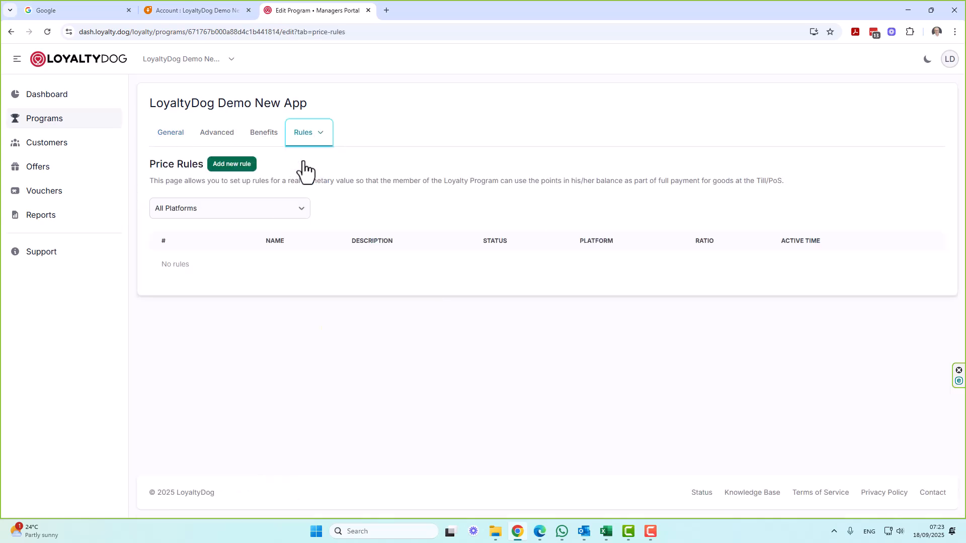
pyautogui.click(223, 170)
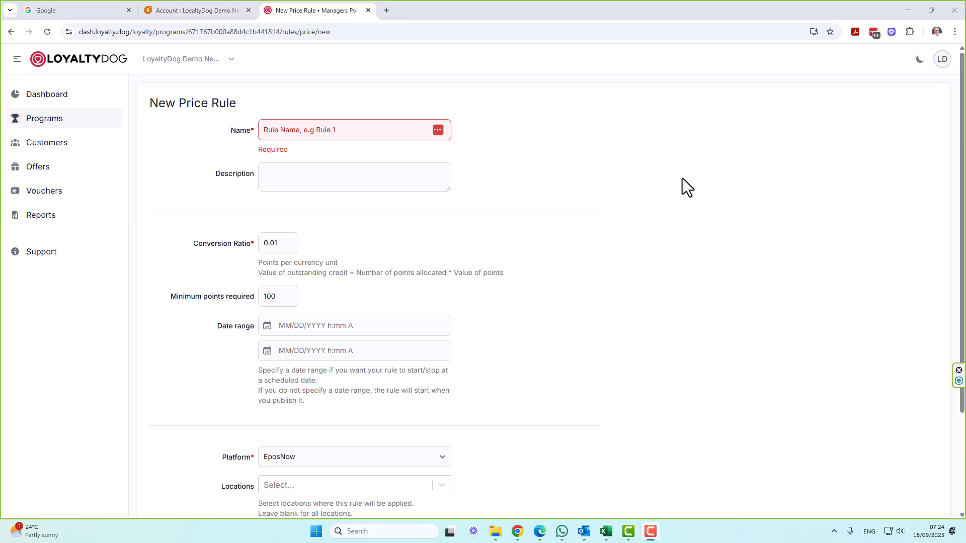
# Name the new price rule 'penny a point', correcting the misspelling, and leave the 0.01 ratio
pyautogui.click(394, 129)
pyautogui.write('penn')
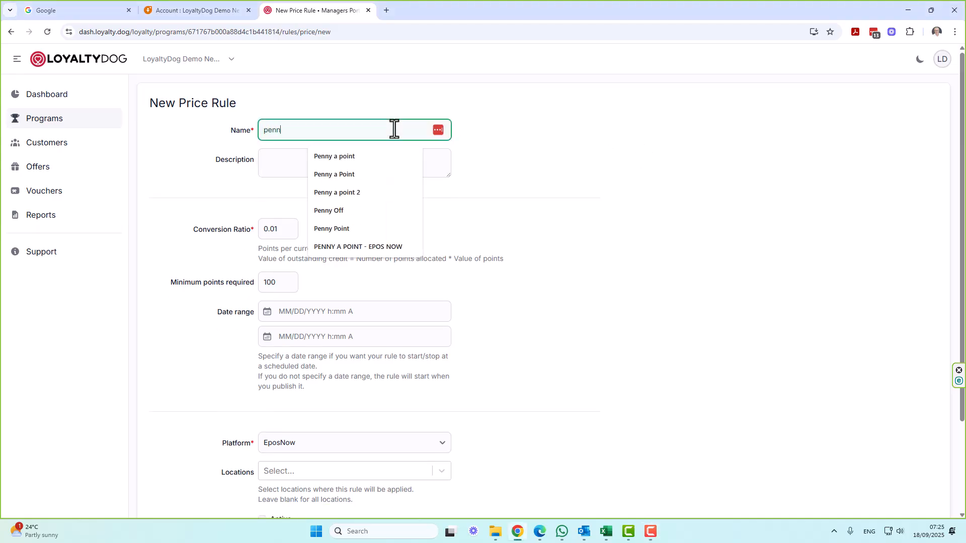
pyautogui.write('y a piont')
pyautogui.press('BackSpace')
pyautogui.press('BackSpace')
pyautogui.press('BackSpace')
pyautogui.press('BackSpace')
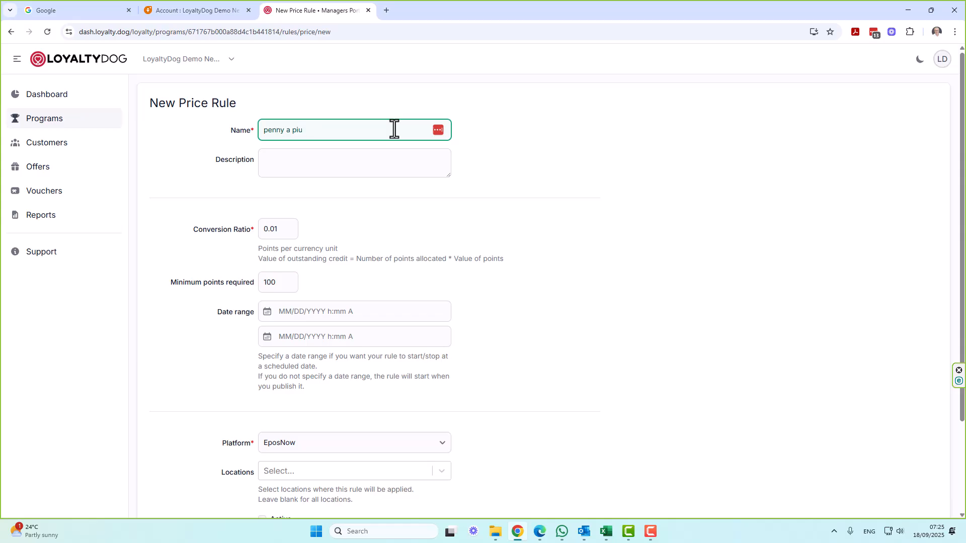
pyautogui.write('oint')
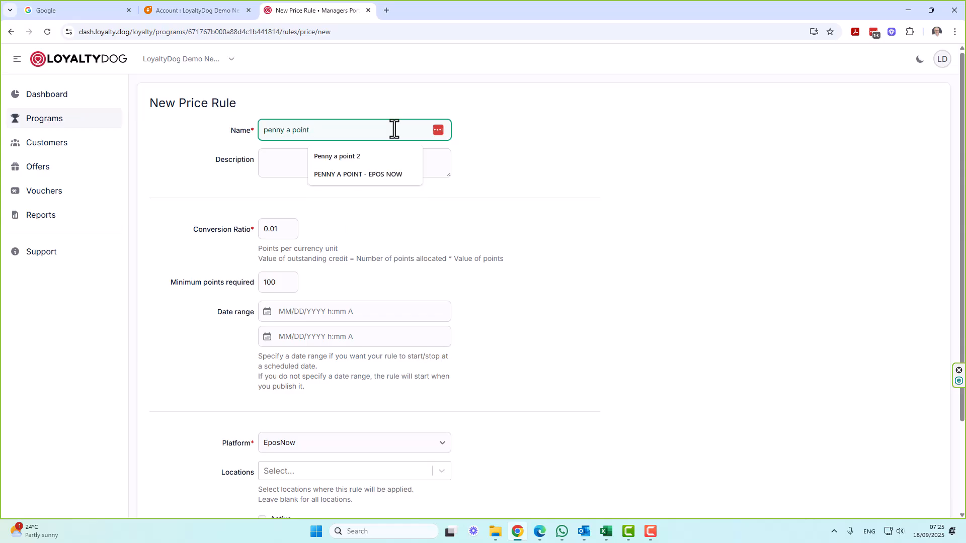
pyautogui.press('Tab')
pyautogui.press('Tab')
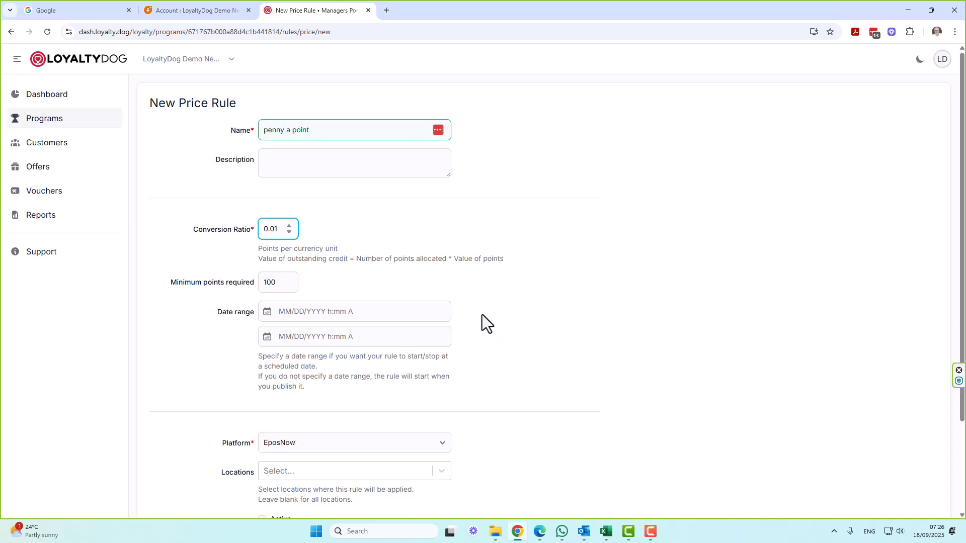
# Leave the rule's start date empty and keep EposNow as its platform
pyautogui.click(420, 311)
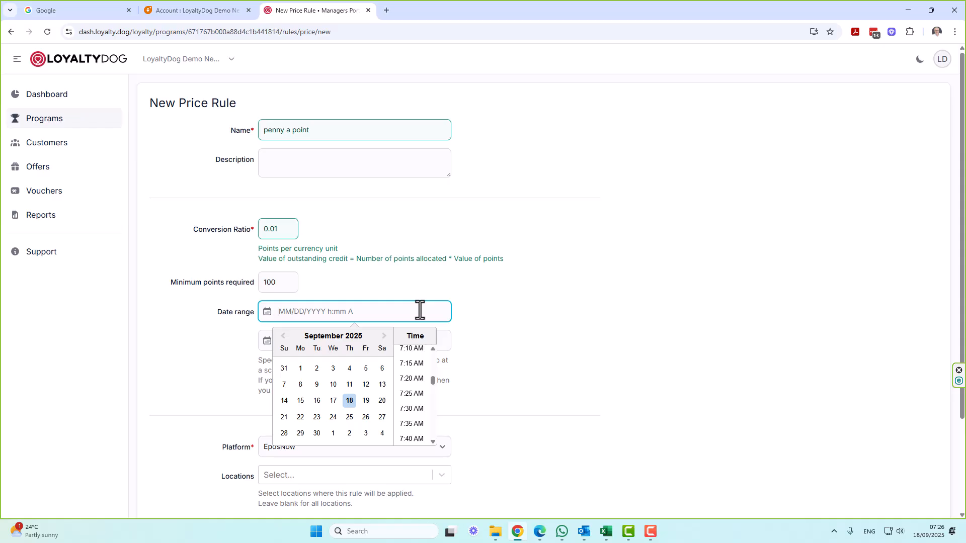
pyautogui.click(659, 331)
pyautogui.scroll(-2, 659, 333)
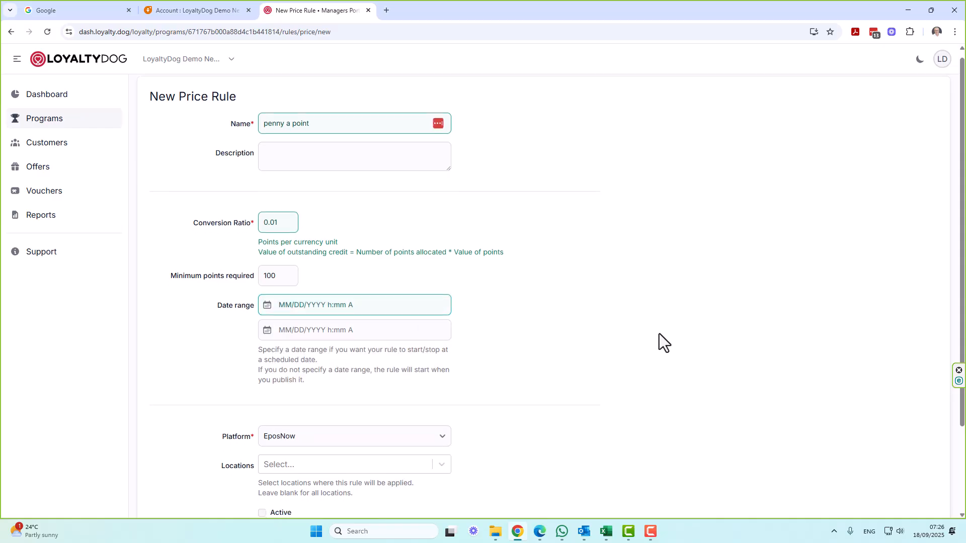
pyautogui.click(282, 344)
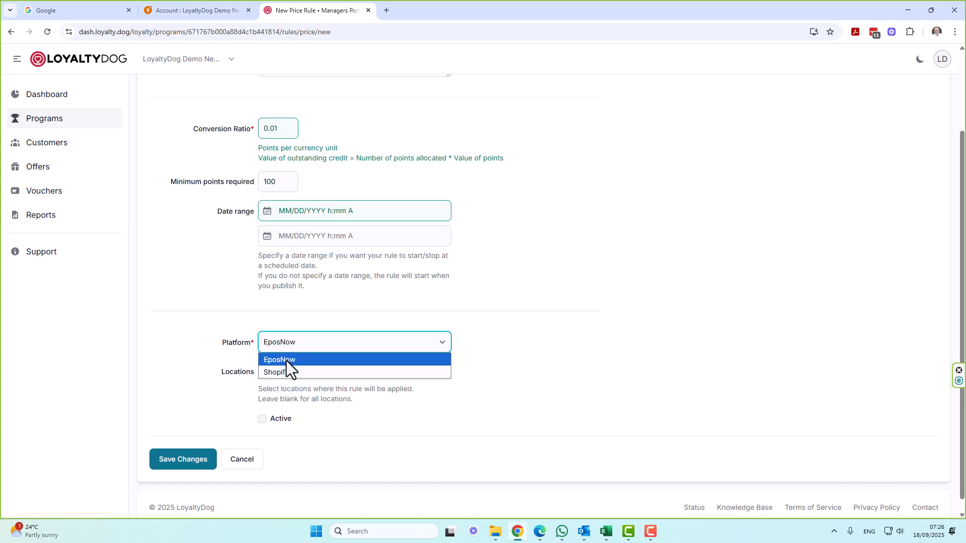
pyautogui.click(408, 361)
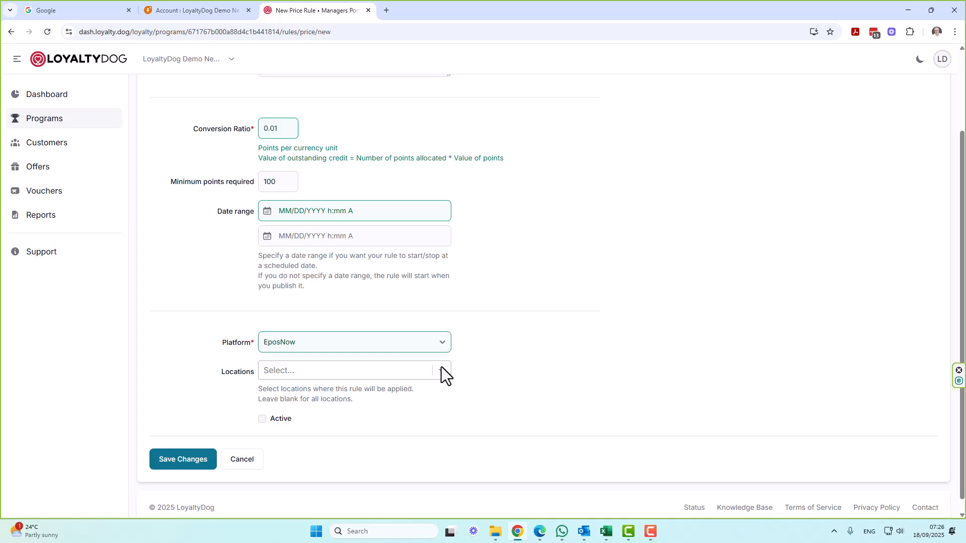
# Leave locations blank to cover all stores, mark the rule active, and save it
pyautogui.click(388, 372)
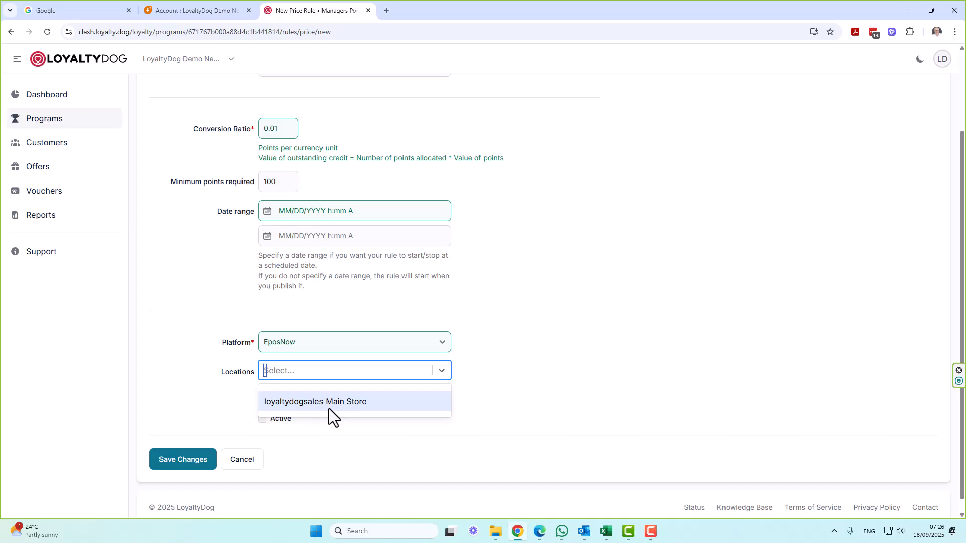
pyautogui.click(497, 399)
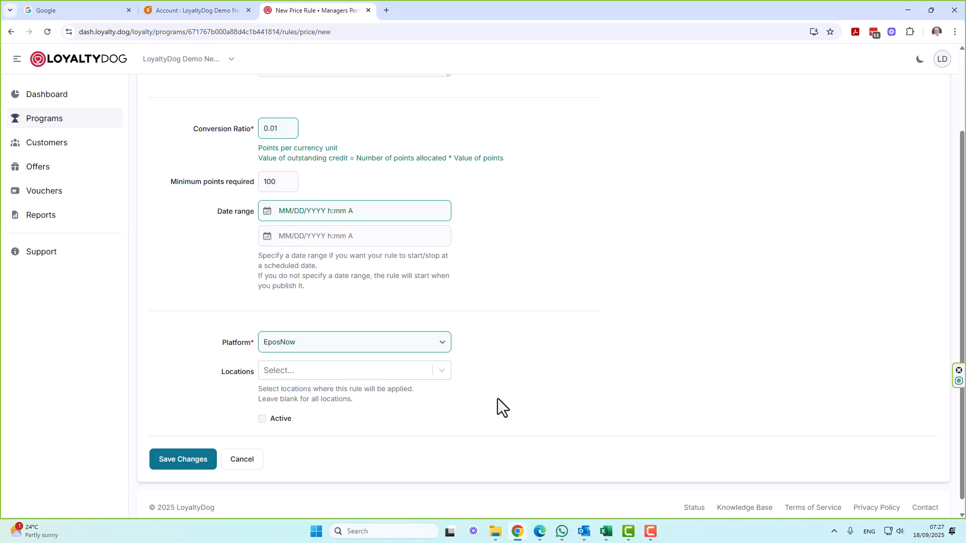
pyautogui.click(261, 419)
pyautogui.click(163, 459)
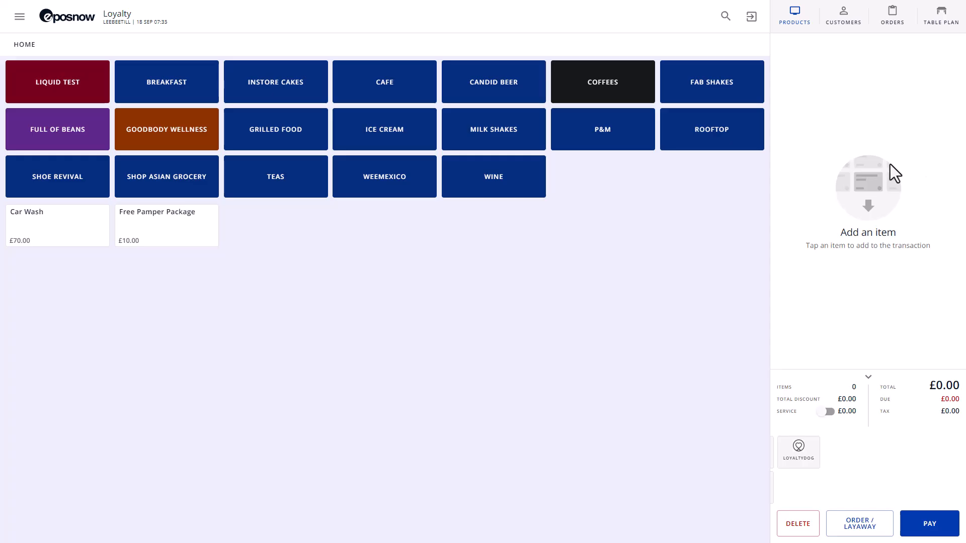
# Ring up two Big Bath Salts and a Large Candle for £32.00, then open the LoyaltyDog customer lookup
pyautogui.click(197, 121)
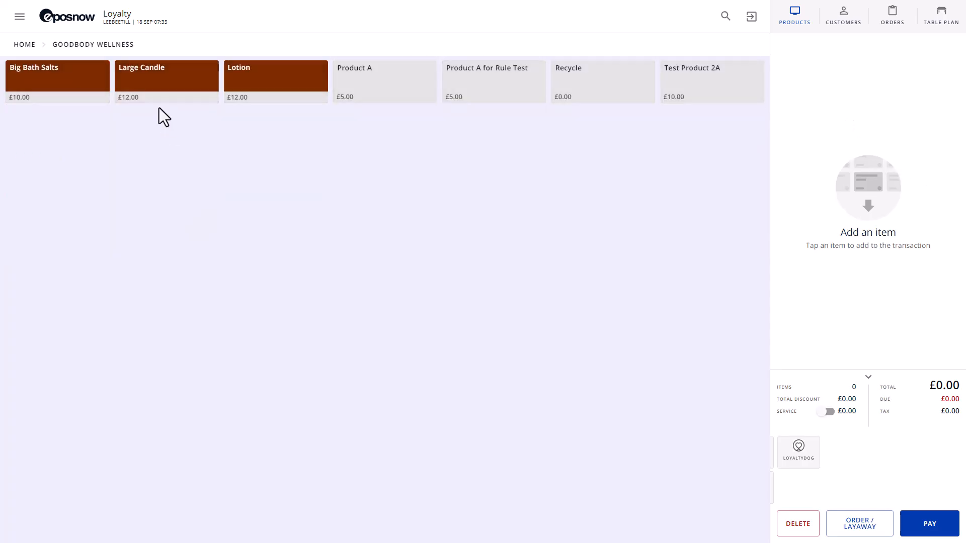
pyautogui.click(80, 89)
pyautogui.click(136, 83)
pyautogui.click(100, 83)
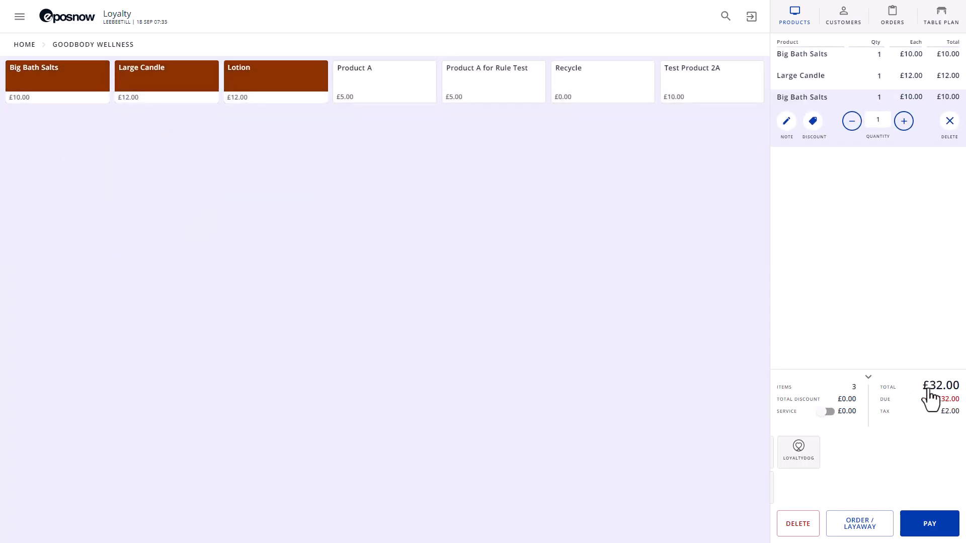
pyautogui.click(791, 459)
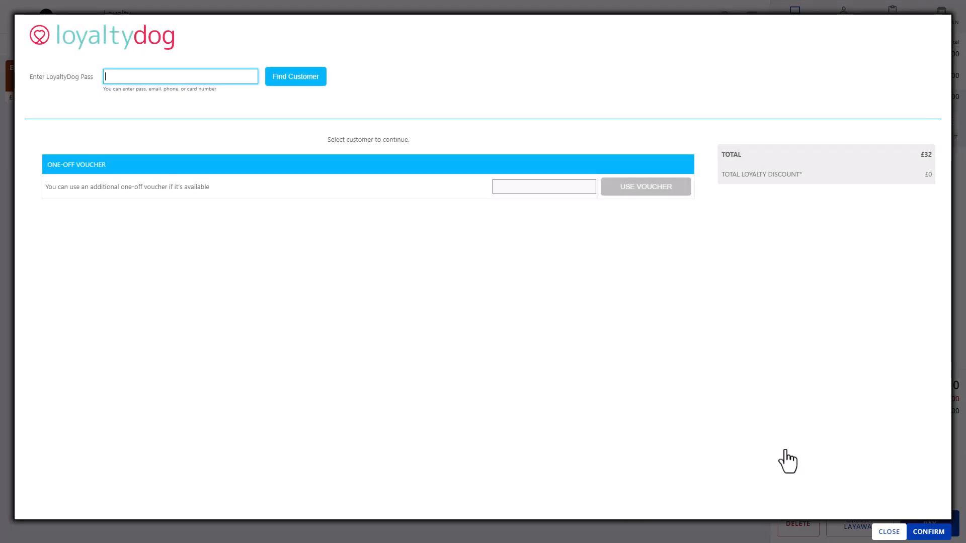
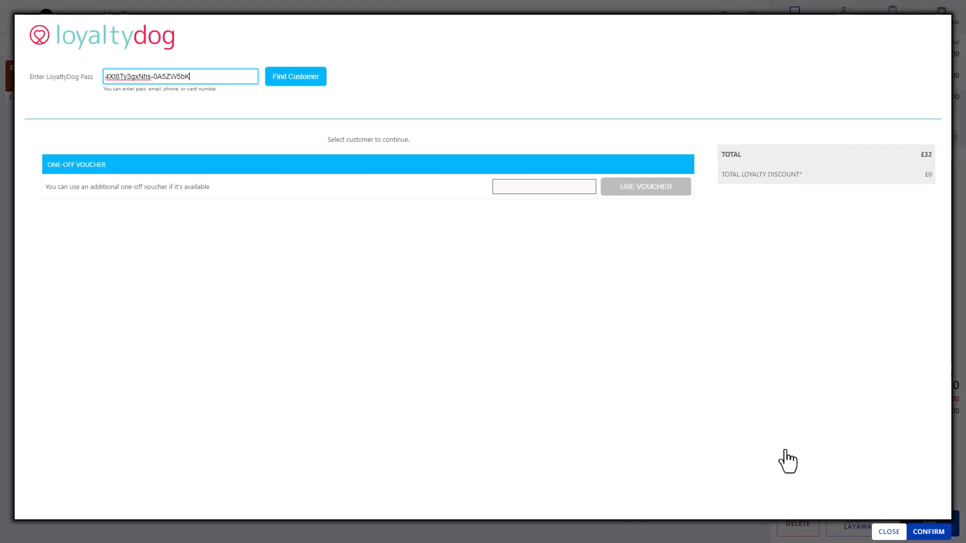
# Look up the customer's pass and redeem 100 points as a £1.00 discount, making the sale £31.00
pyautogui.press('Return')
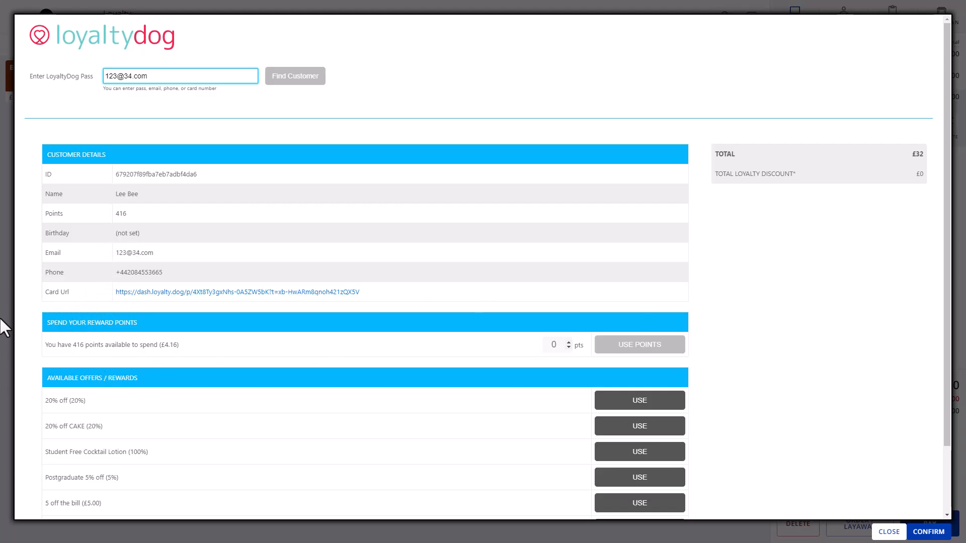
pyautogui.click(554, 345)
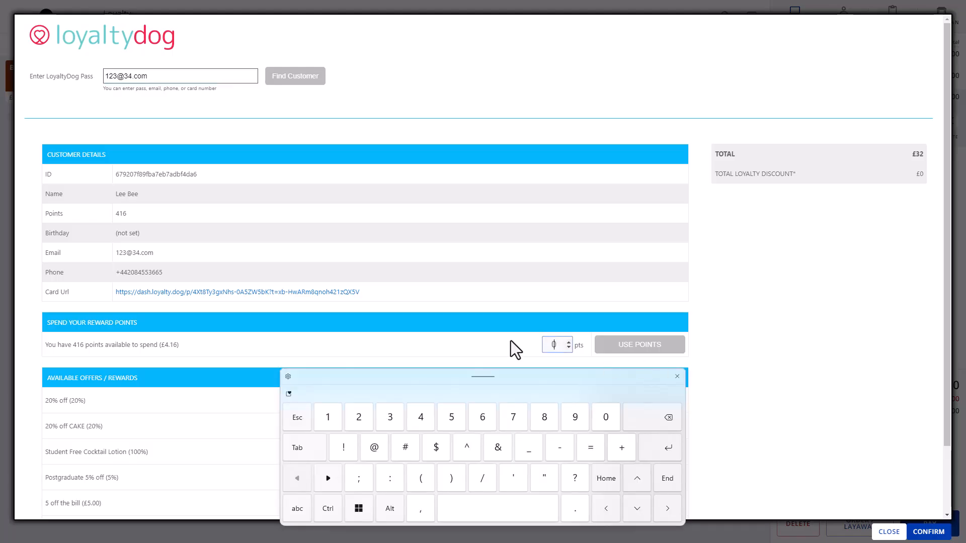
pyautogui.write('100')
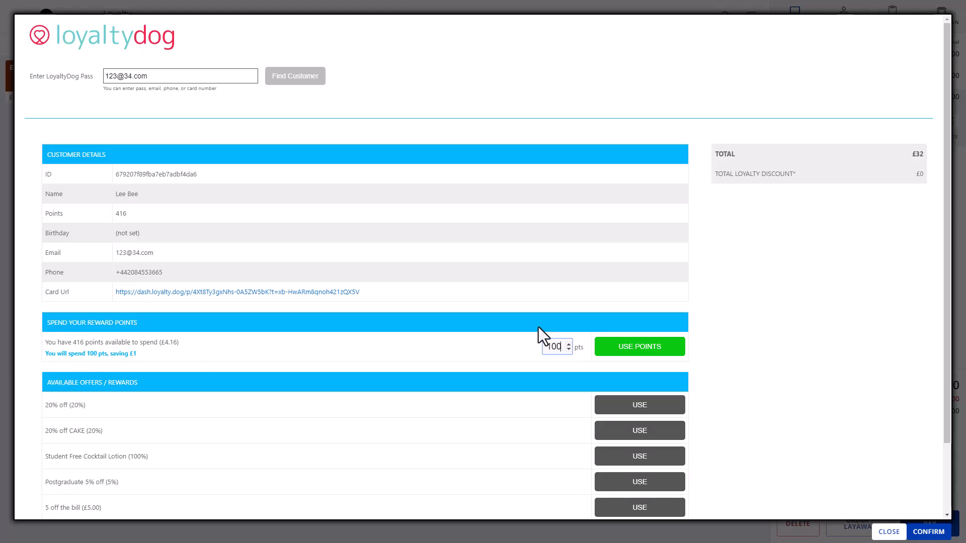
pyautogui.click(643, 348)
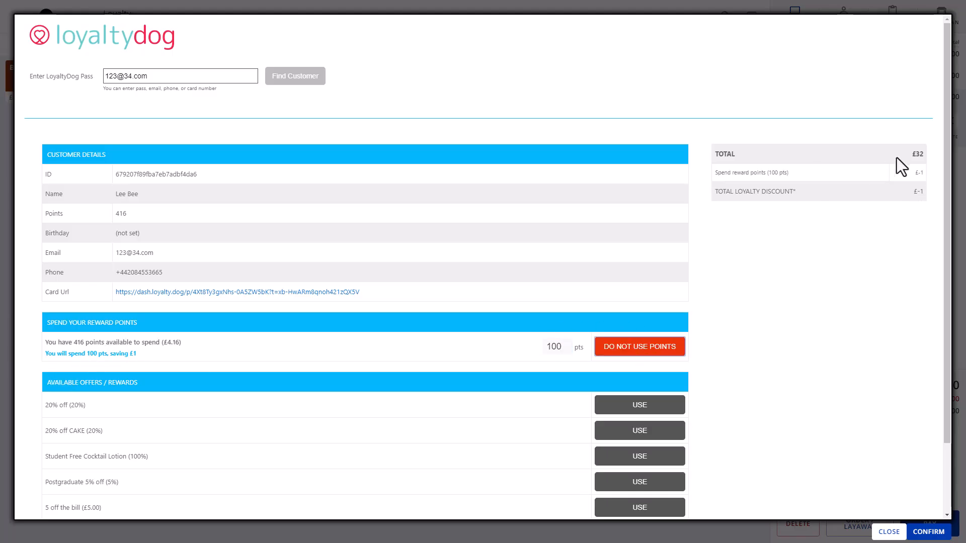
pyautogui.click(926, 532)
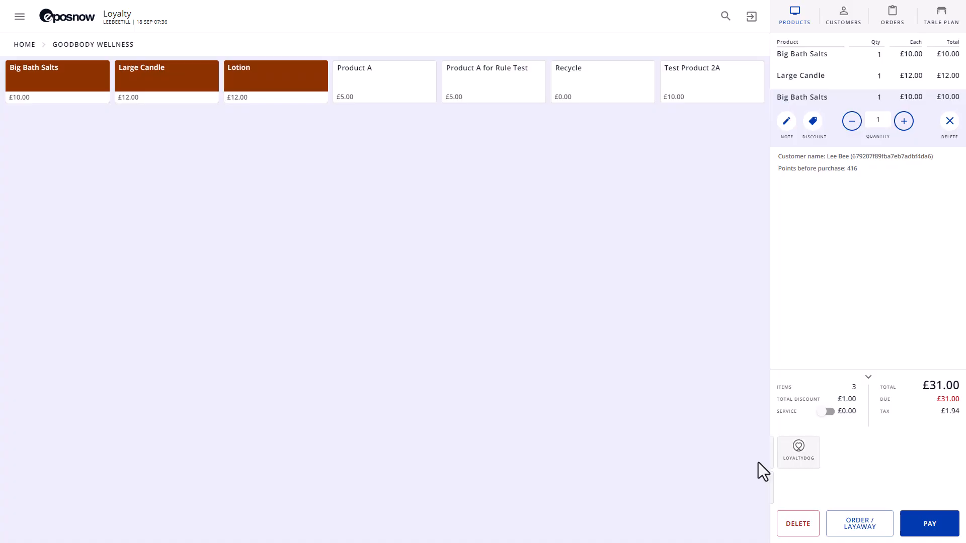
pyautogui.click(929, 532)
# Settle the £31.00 sale in cash without printing a receipt, then switch to the Shopify store window
pyautogui.click(282, 265)
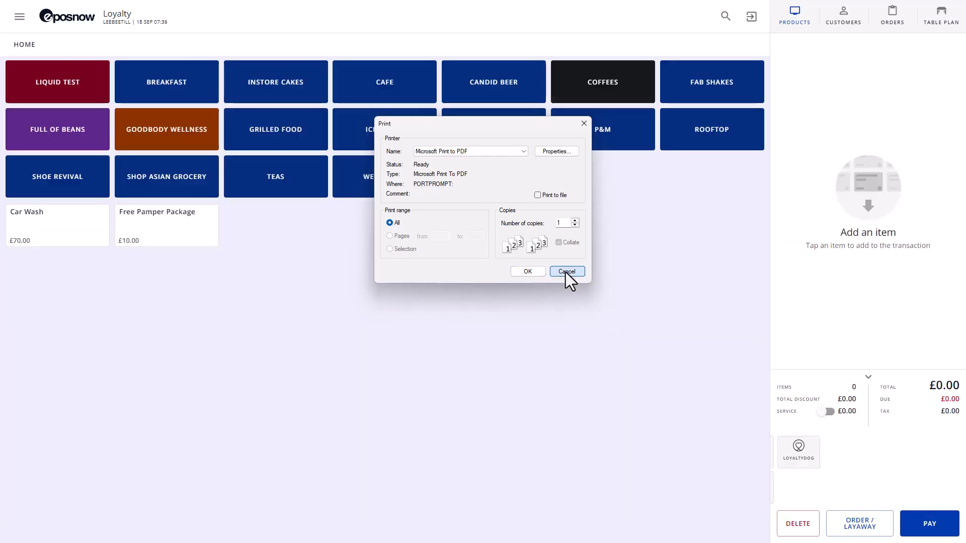
pyautogui.click(567, 271)
pyautogui.click(509, 296)
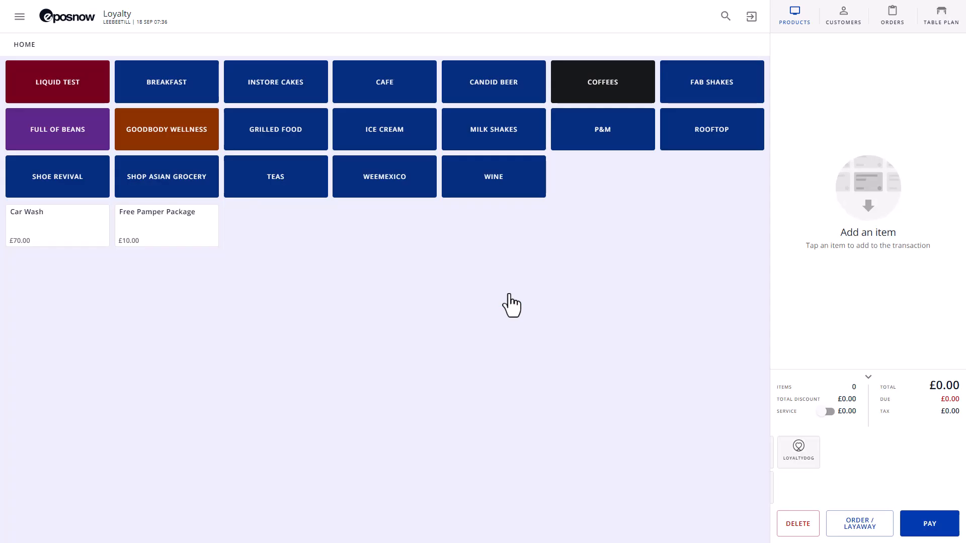
pyautogui.hotkey('alt', 'Tab')
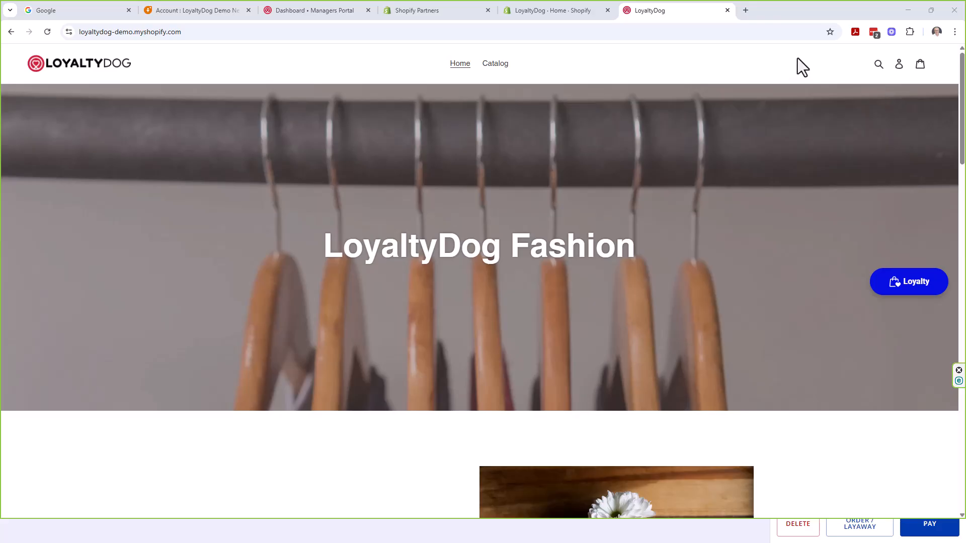
# Add one xs Chequered Red Shirt ($68.00) to the Shopify cart and view the cart
pyautogui.doubleClick(908, 290)
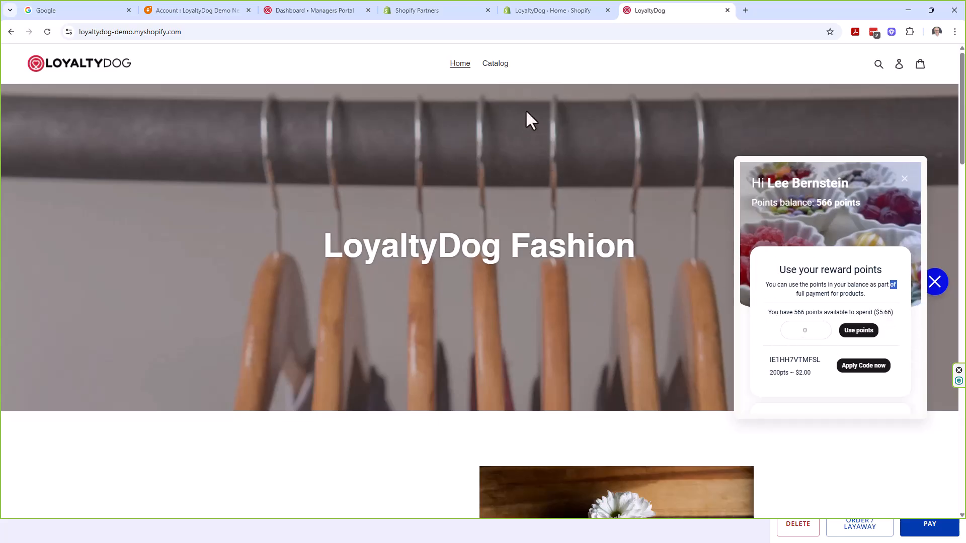
pyautogui.click(463, 71)
pyautogui.scroll(-3, 479, 271)
pyautogui.middleClick(479, 270)
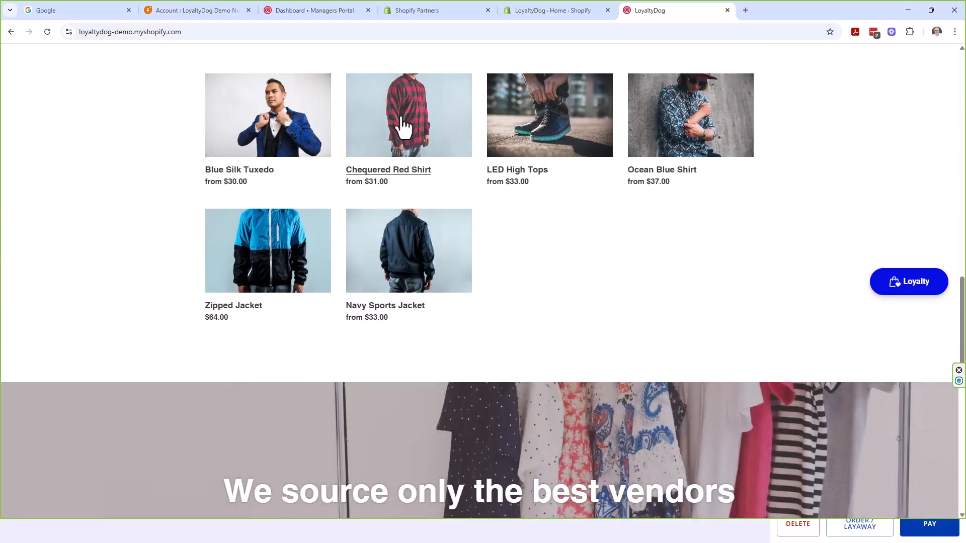
pyautogui.click(402, 121)
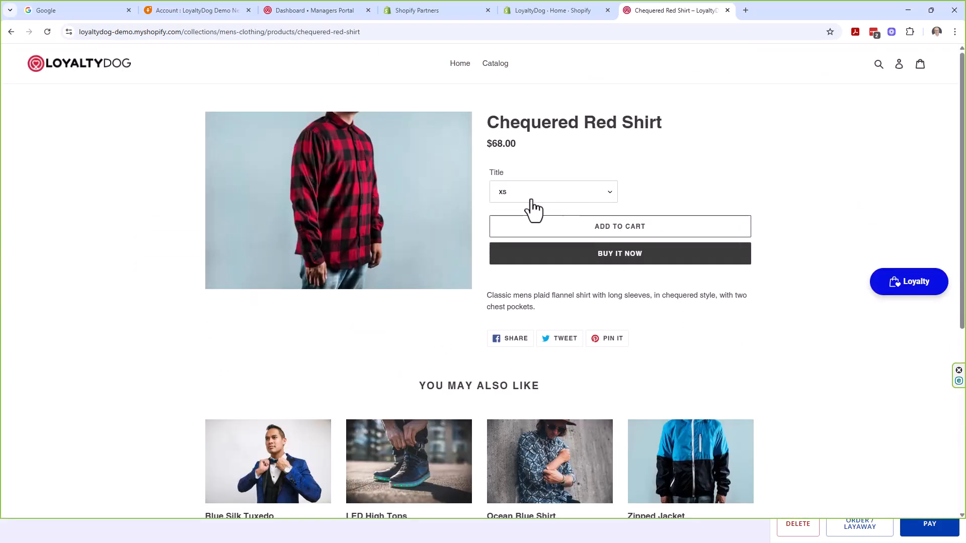
pyautogui.click(608, 233)
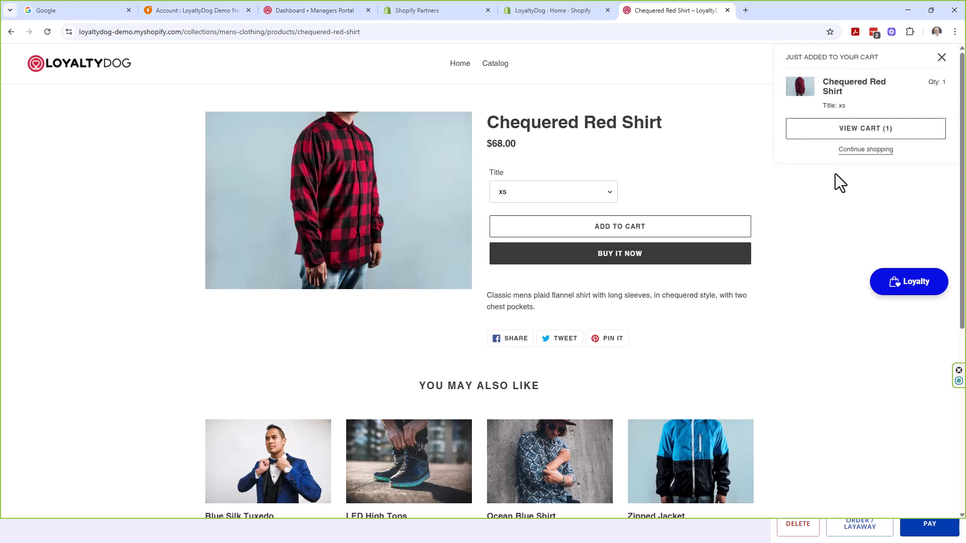
pyautogui.click(845, 131)
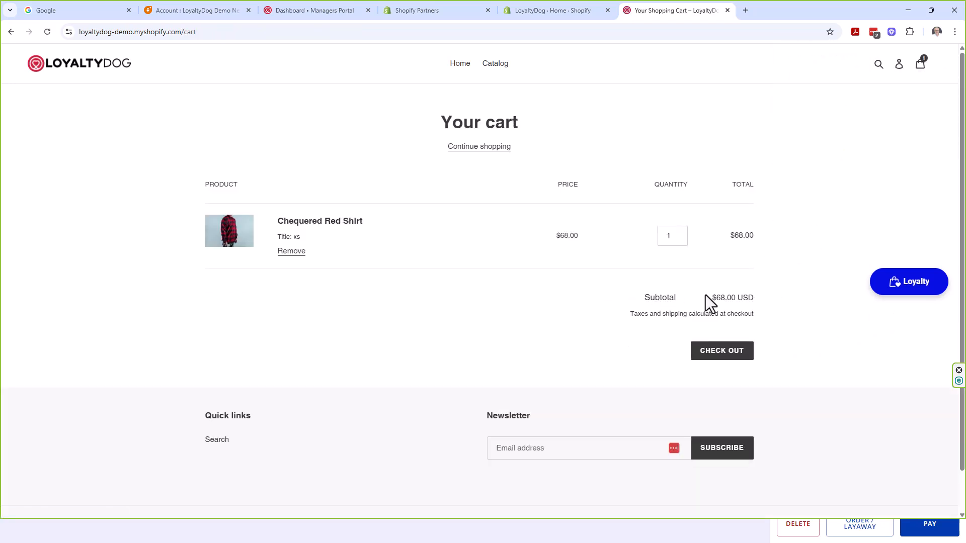
# Redeem 250 loyalty points for a $2.50 discount code, apply it, and go to checkout
pyautogui.click(892, 283)
pyautogui.click(795, 330)
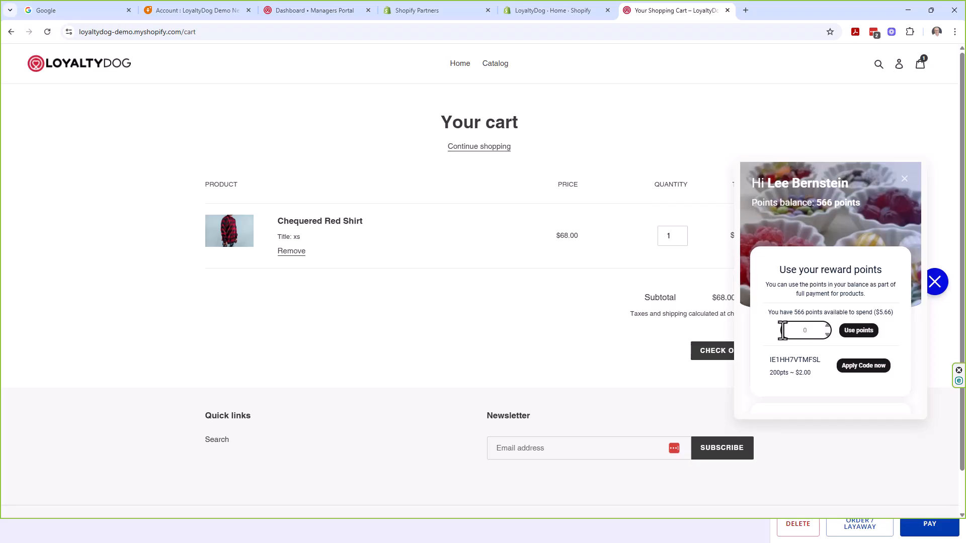
pyautogui.write('250')
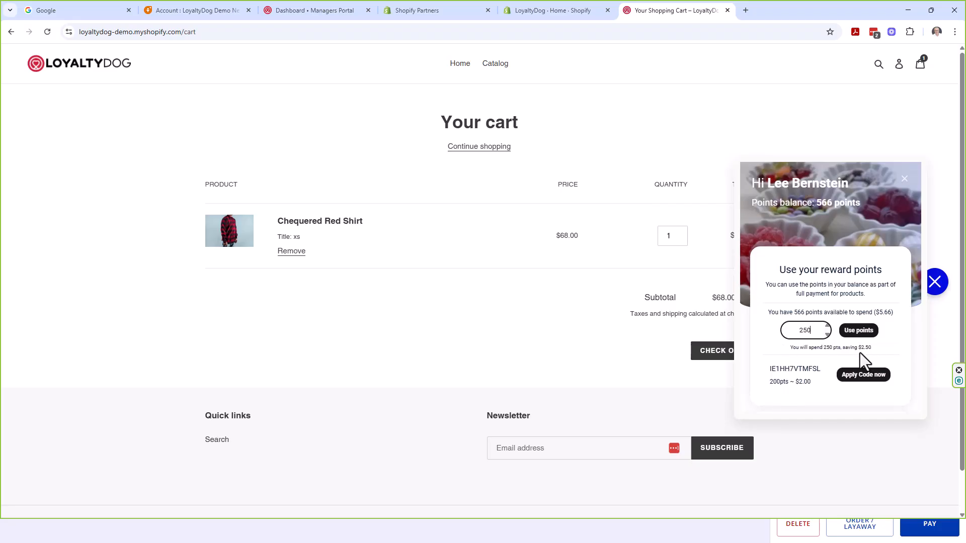
pyautogui.click(854, 332)
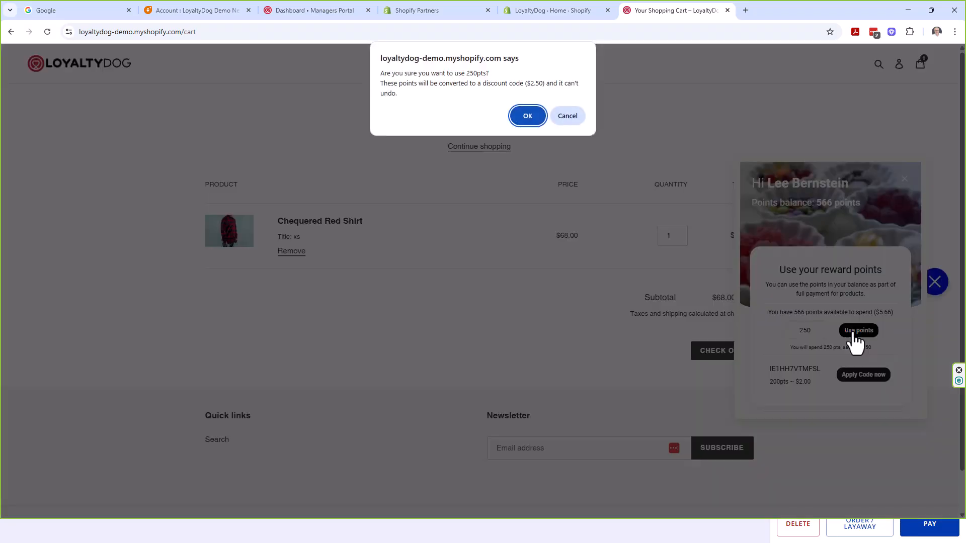
pyautogui.click(522, 109)
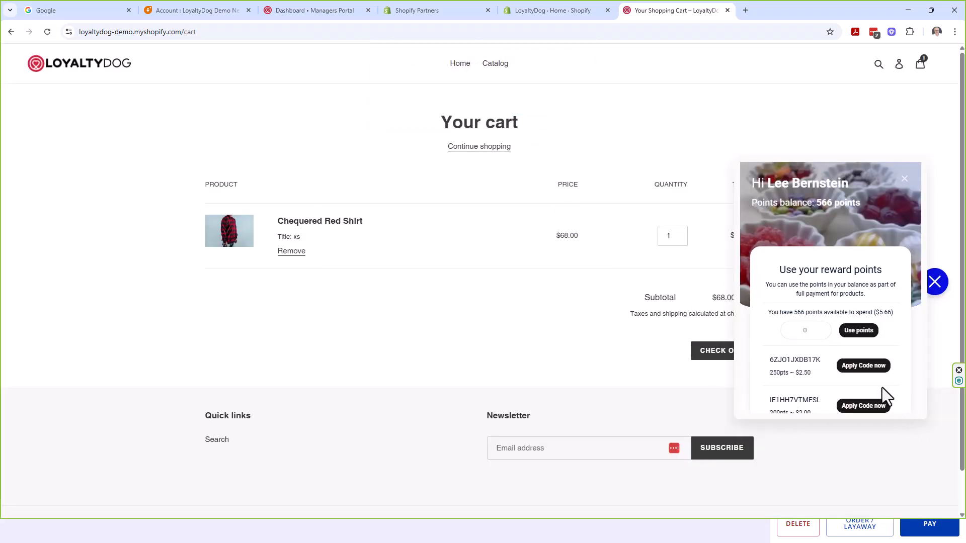
pyautogui.click(864, 366)
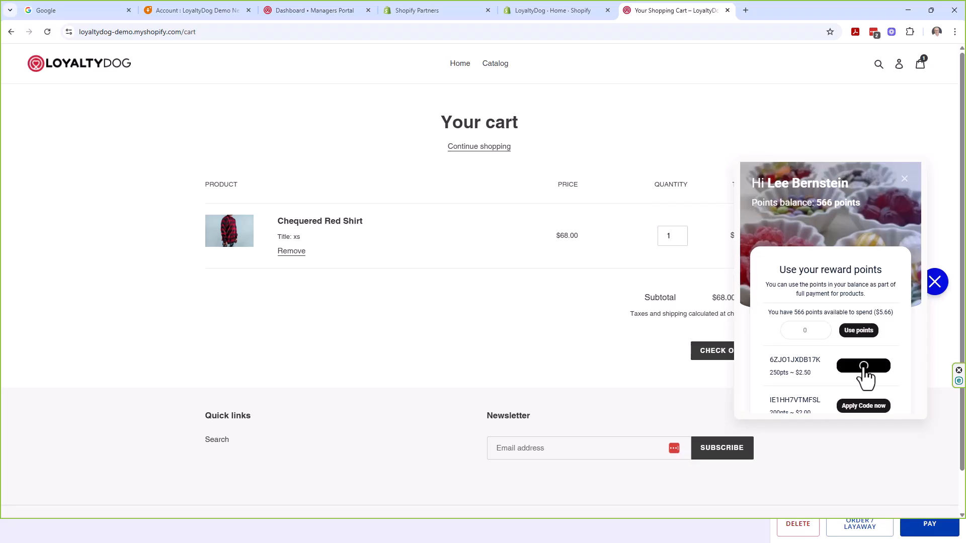
pyautogui.click(696, 352)
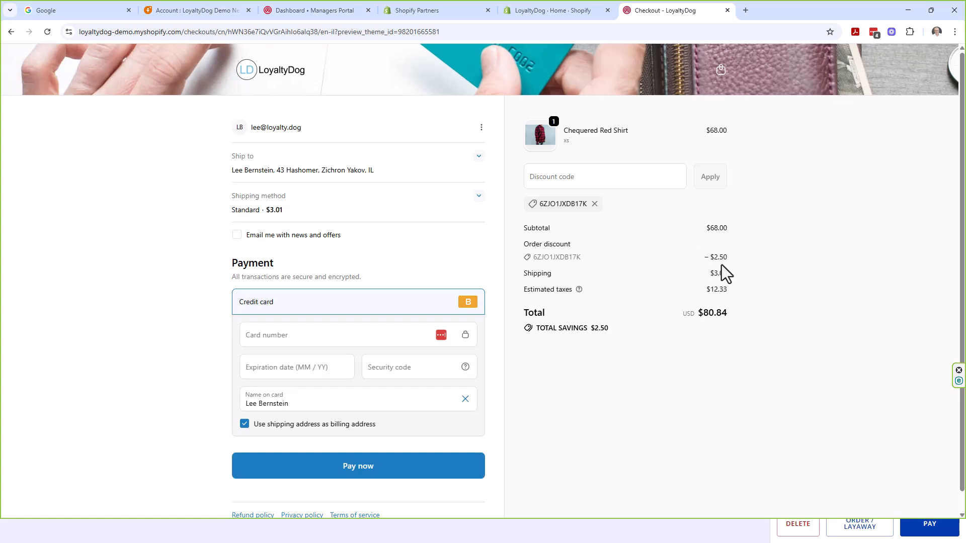
# Enter the test card's number, expiry date and security code, then pay the $80.84 order
pyautogui.click(283, 334)
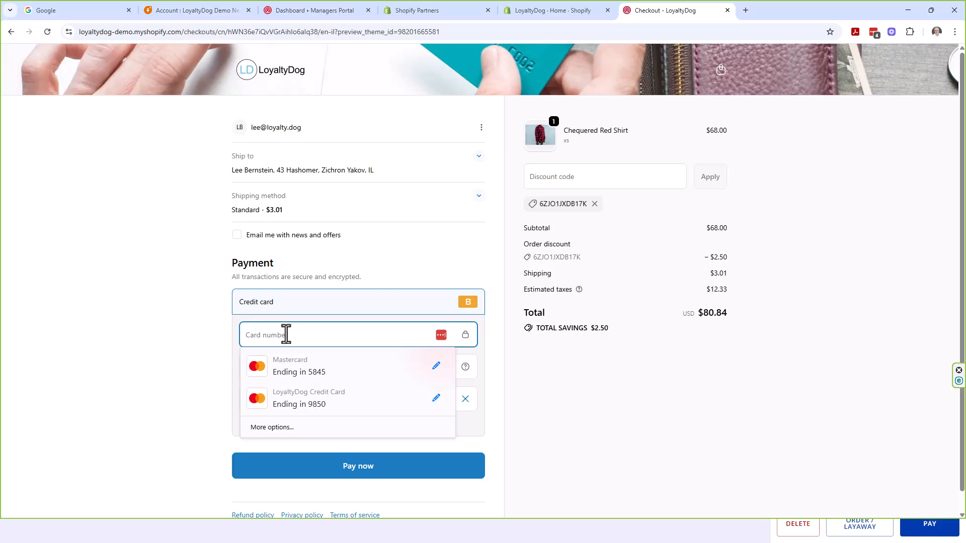
pyautogui.write('1')
pyautogui.click(251, 367)
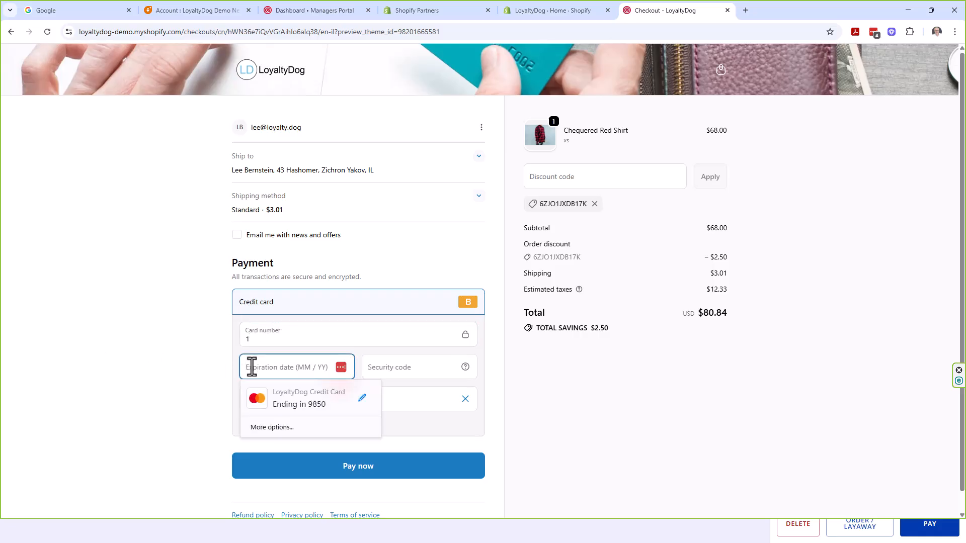
pyautogui.write('1/225')
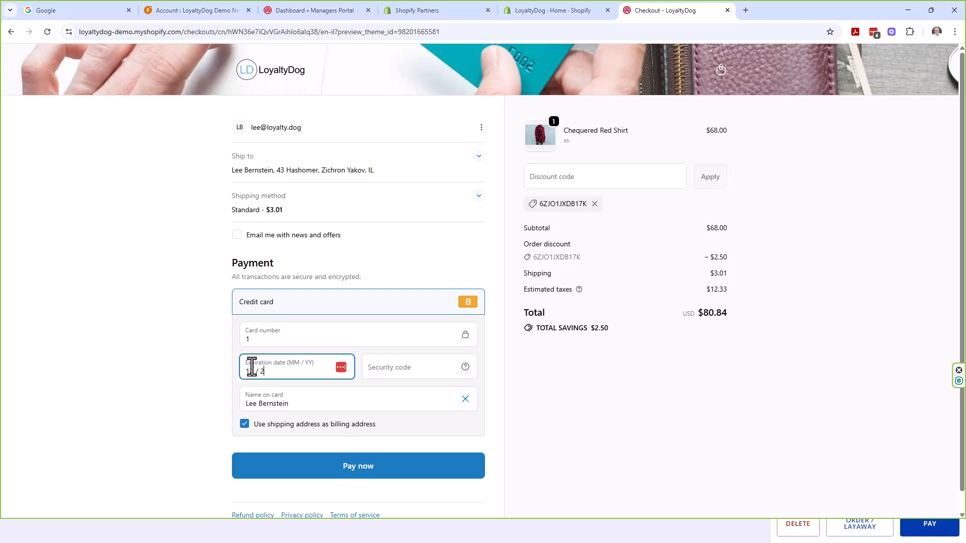
pyautogui.click(384, 367)
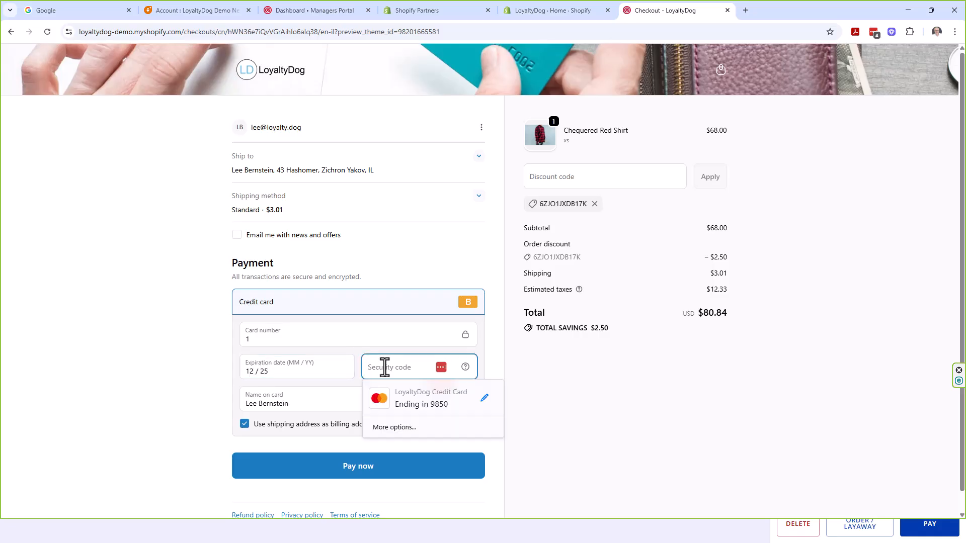
pyautogui.write('111')
pyautogui.click(351, 466)
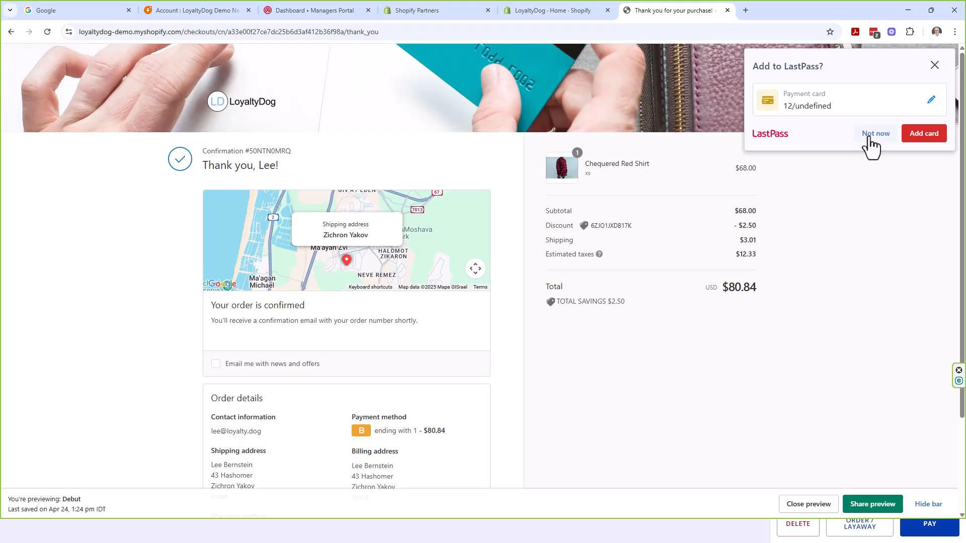
# Decline saving the card details in the LastPass prompt
pyautogui.click(869, 137)
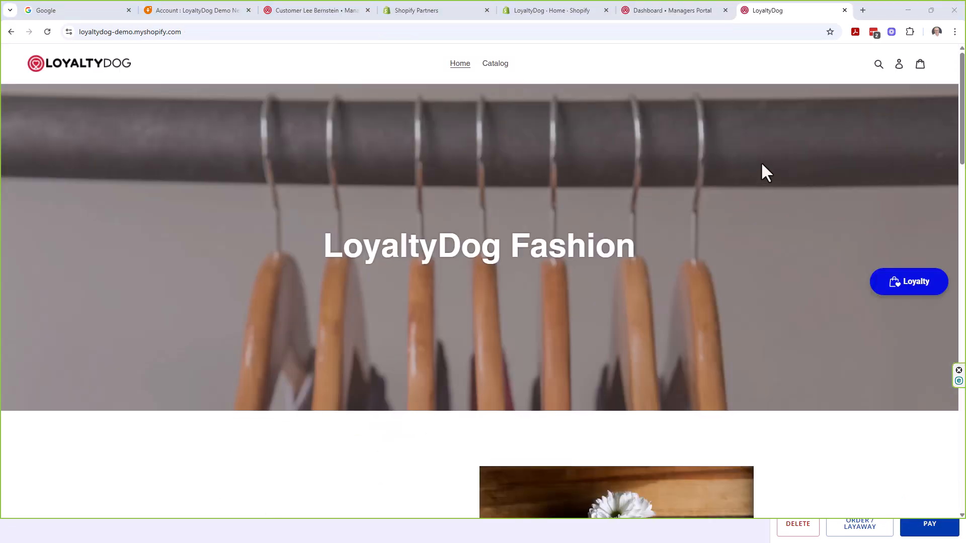